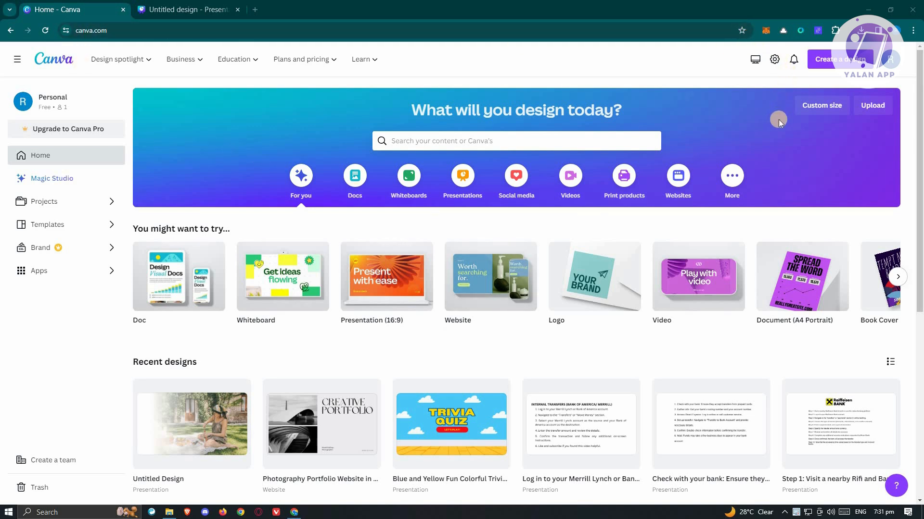
Create a new Presentation (16:9) design.
left_click(841, 59)
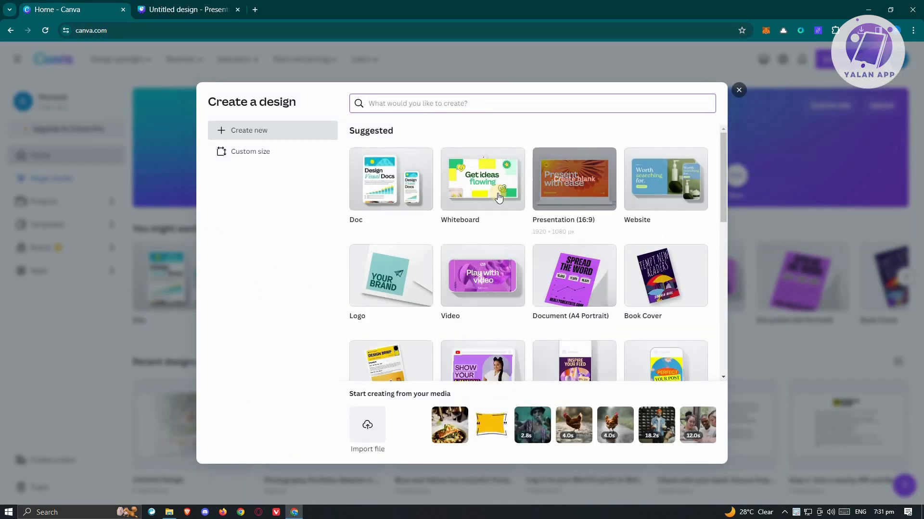
left_click(571, 192)
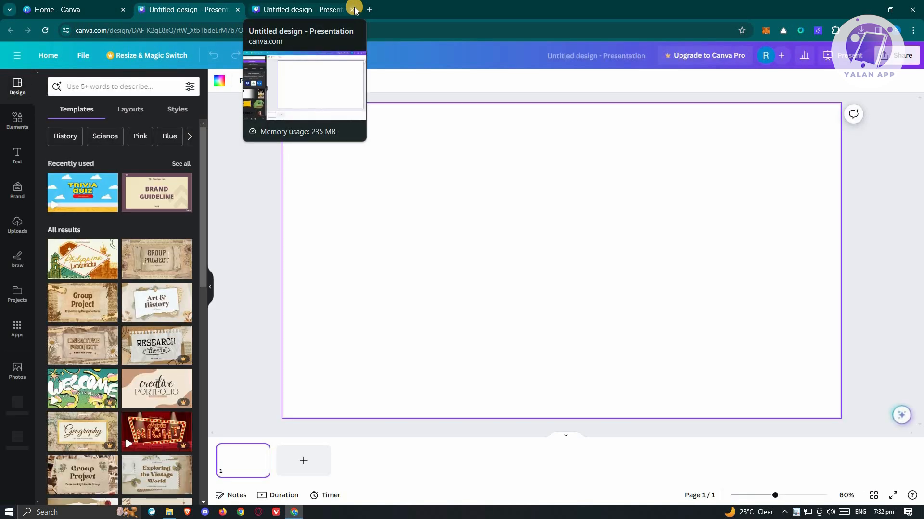
Place the blue cloudy sky photo from the recently used elements so it fills the first slide.
left_click(18, 120)
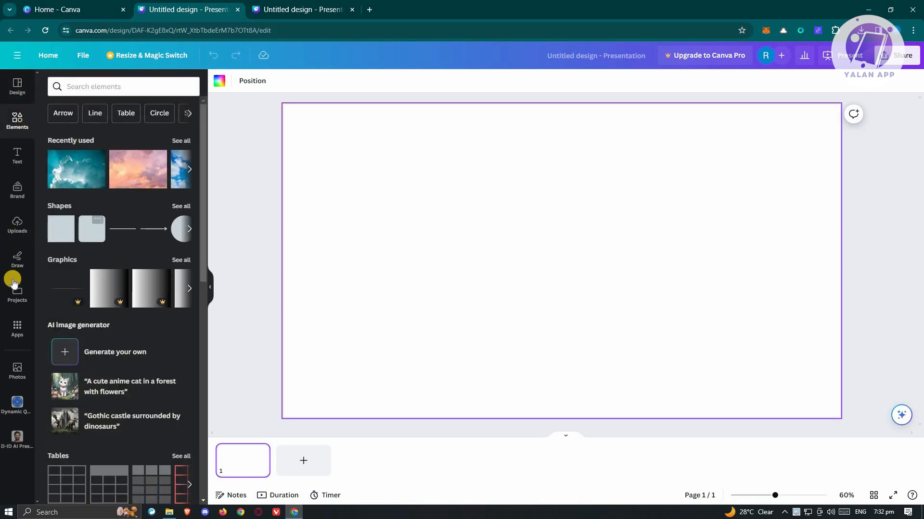
left_click(19, 234)
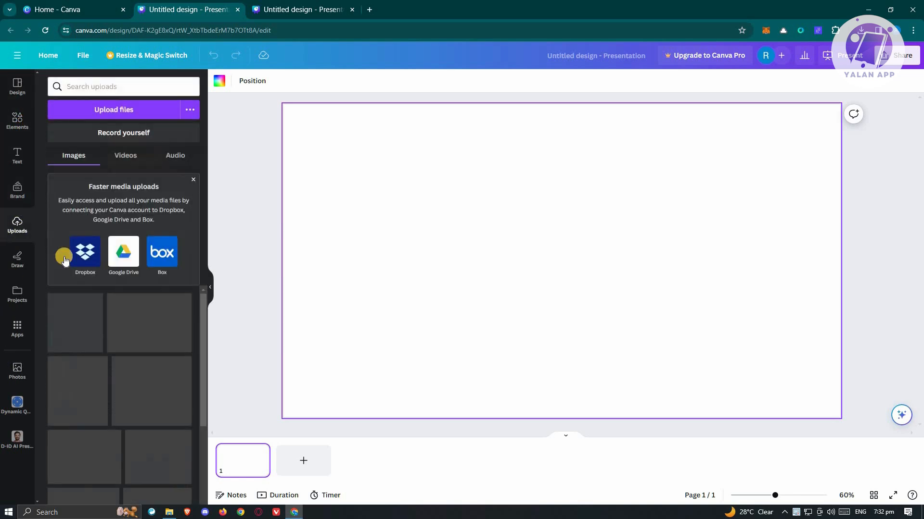
left_click(17, 121)
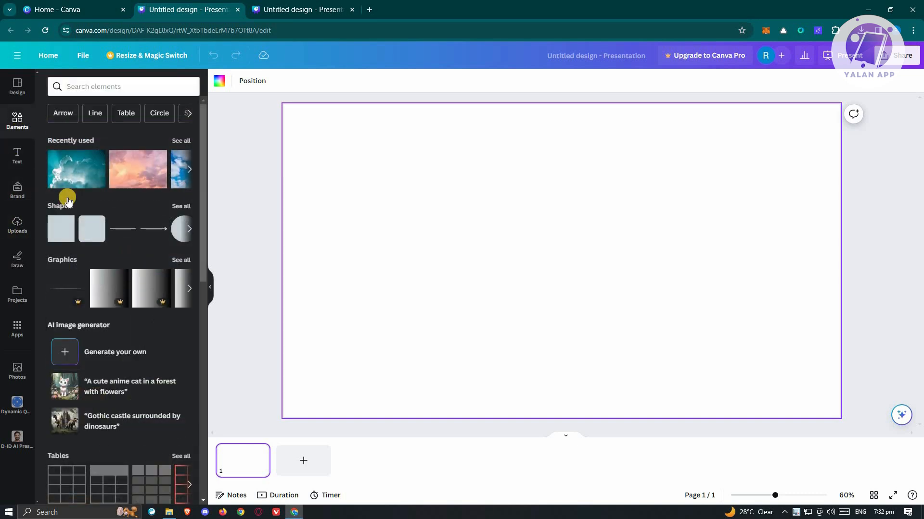
left_click_drag(69, 179, 312, 134)
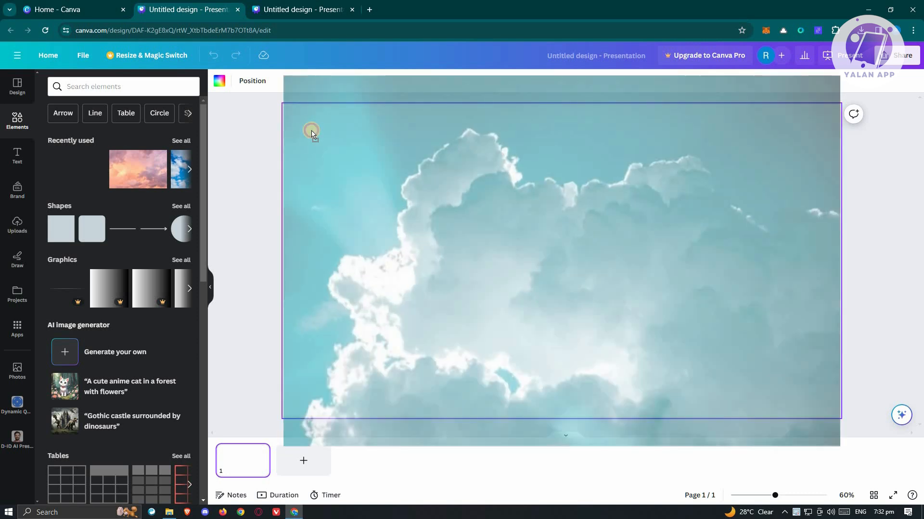
left_click_drag(658, 186, 657, 187)
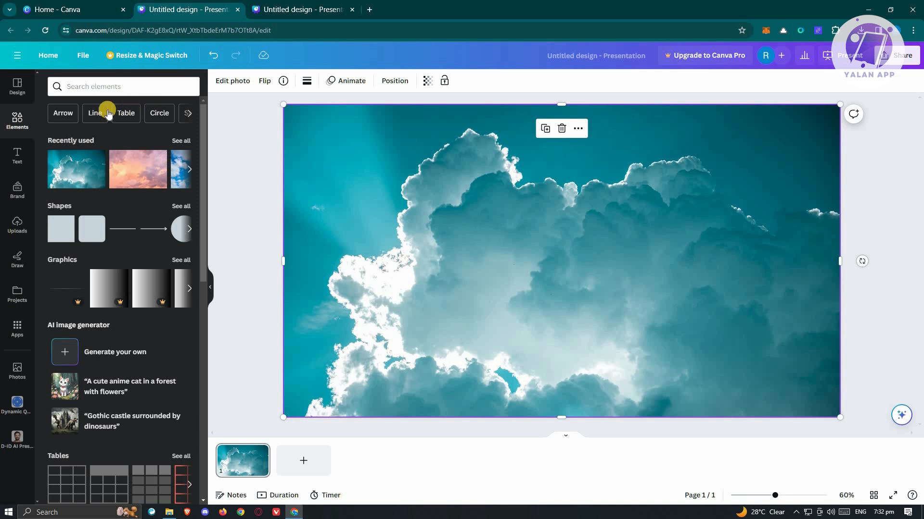
Search the elements for gradient and browse the gradient graphics results.
left_click(118, 87)
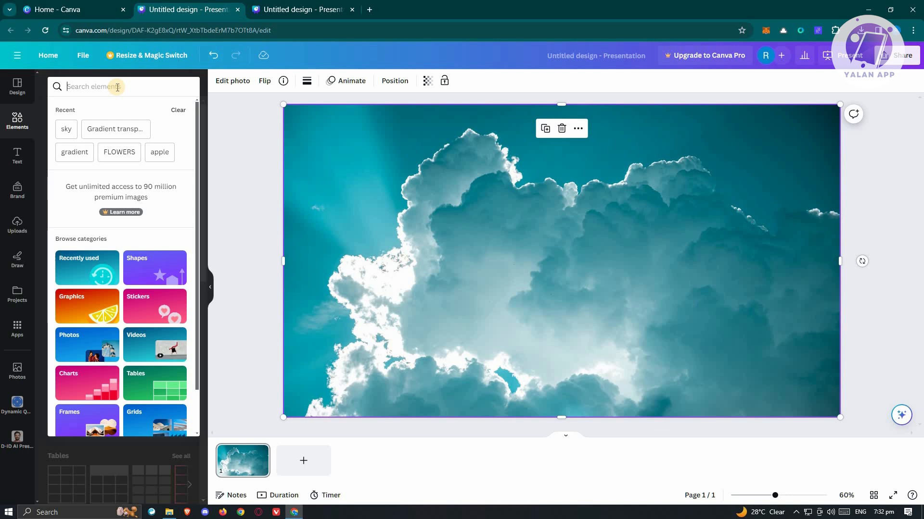
type("gradient")
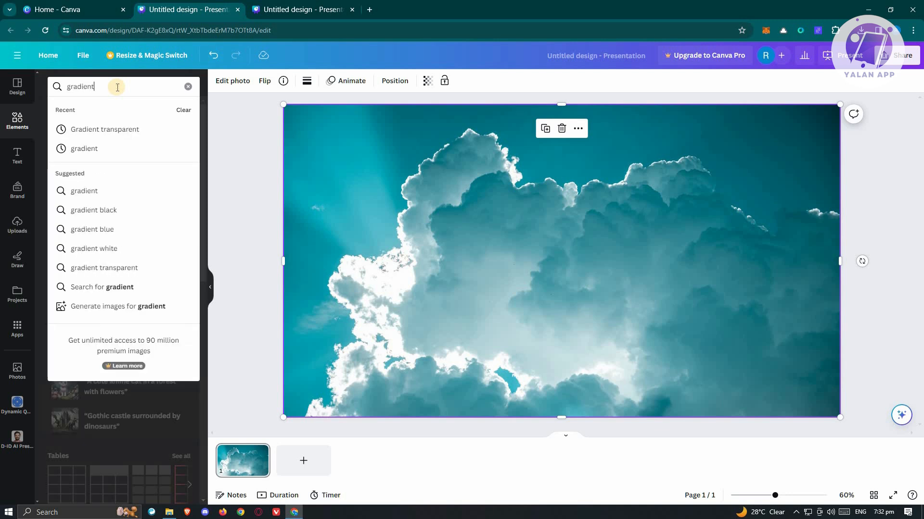
key("Return")
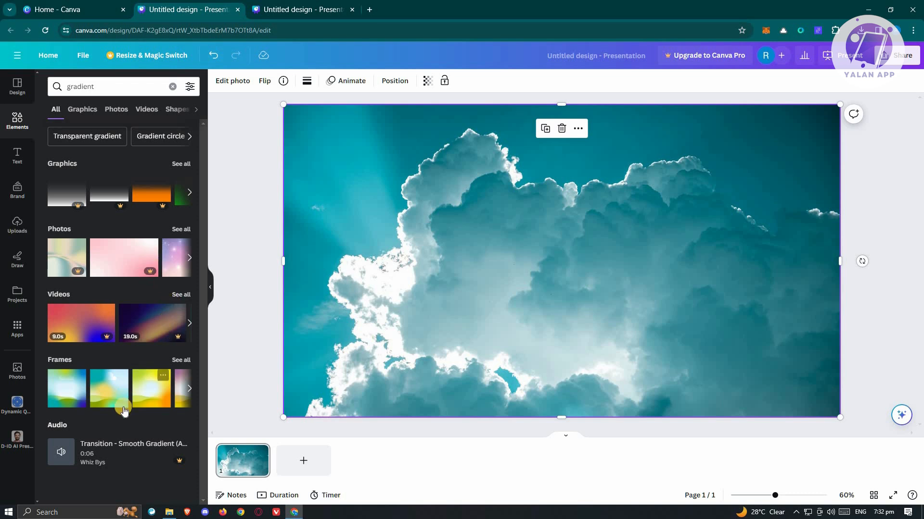
left_click(81, 109)
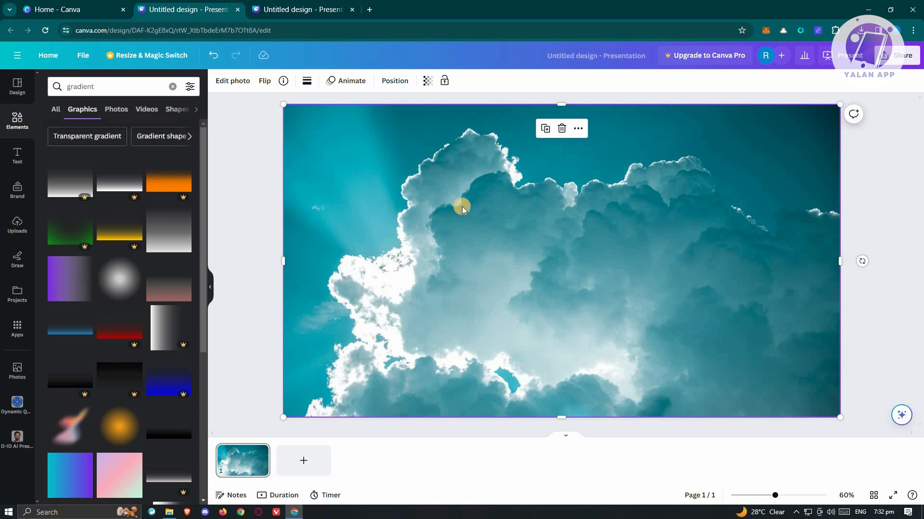
scroll(149, 282, "down", 10)
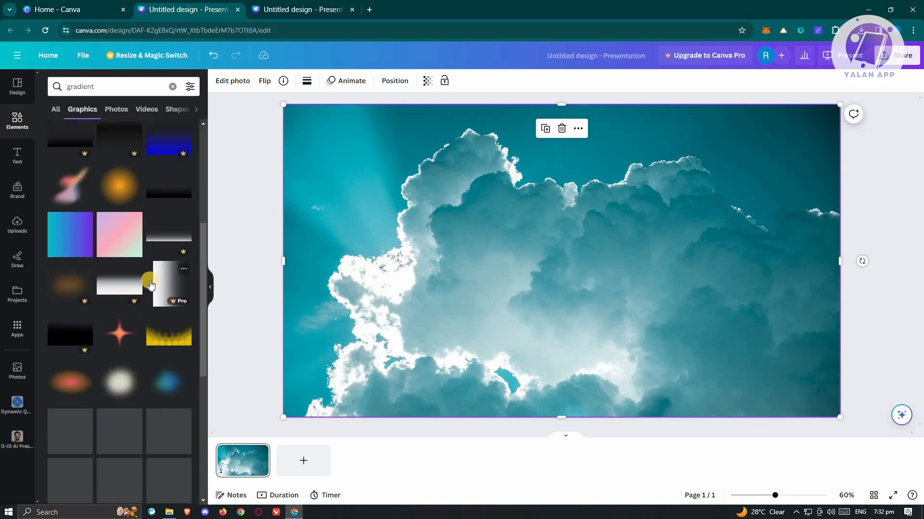
scroll(149, 281, "up", 5)
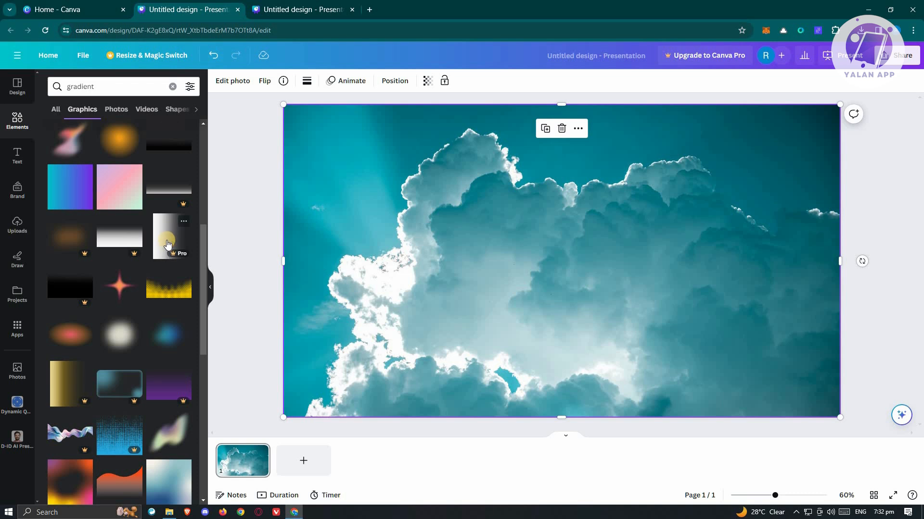
Add the uploaded white-to-transparent gradient image over the sky photo and stretch it to cover the whole slide.
left_click(18, 226)
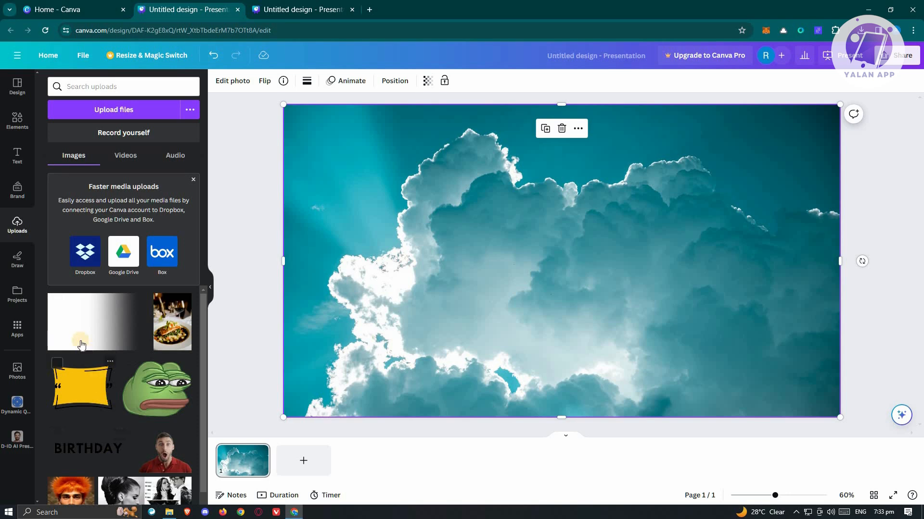
left_click_drag(77, 331, 416, 239)
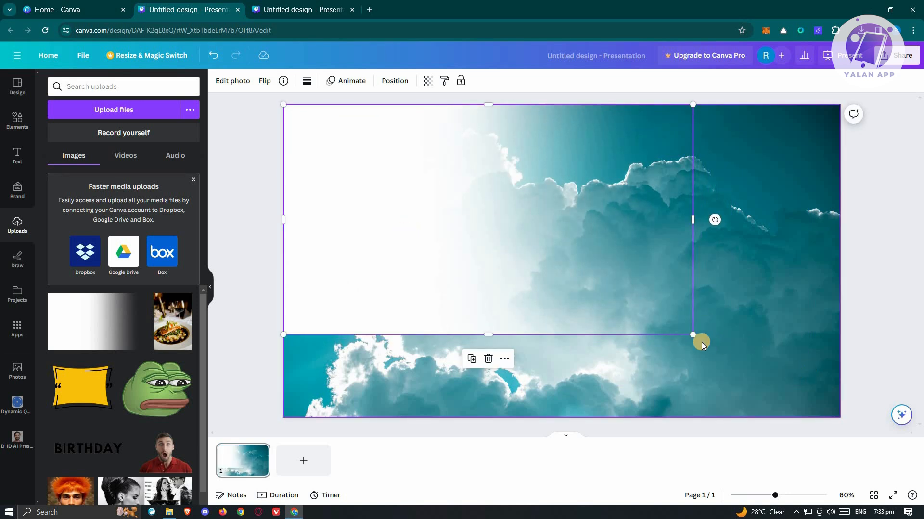
left_click_drag(697, 334, 840, 416)
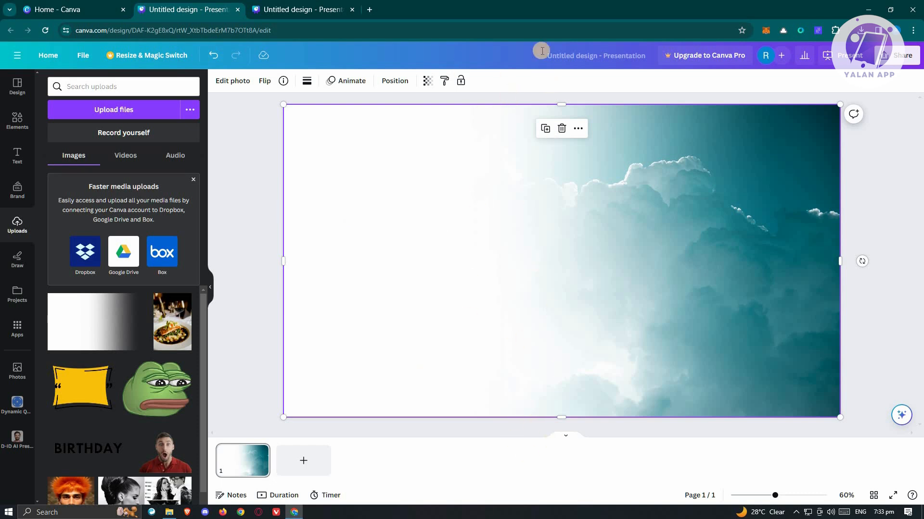
Add a second page and fill it with the pink sunset cloud photo from the recently used elements.
left_click(302, 474)
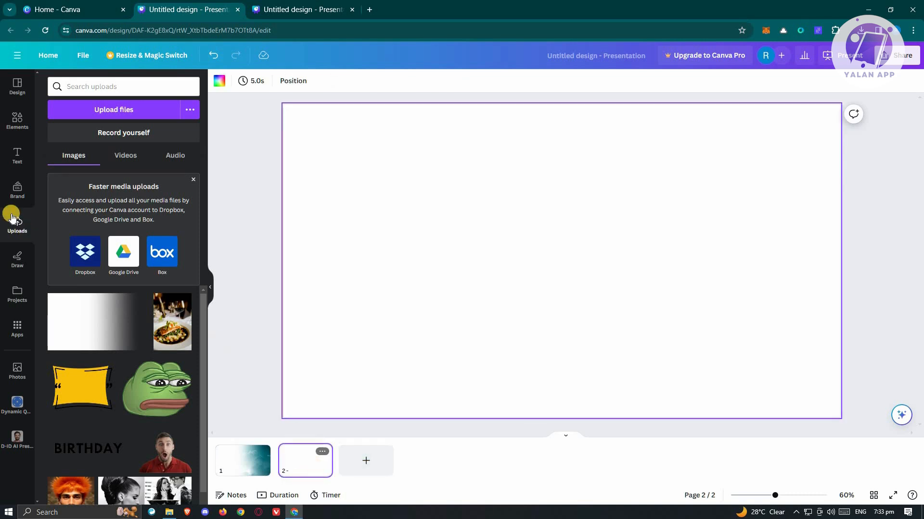
left_click(13, 124)
scroll(118, 178, "up", 6)
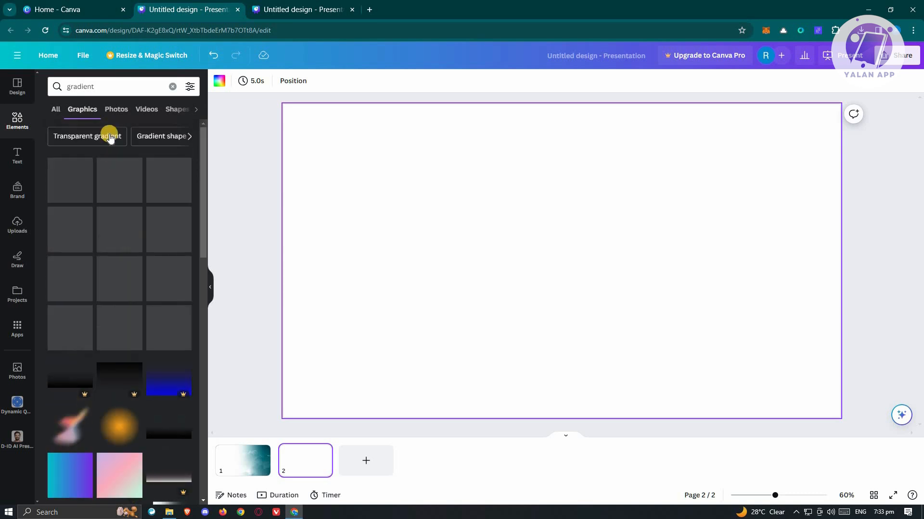
left_click(172, 86)
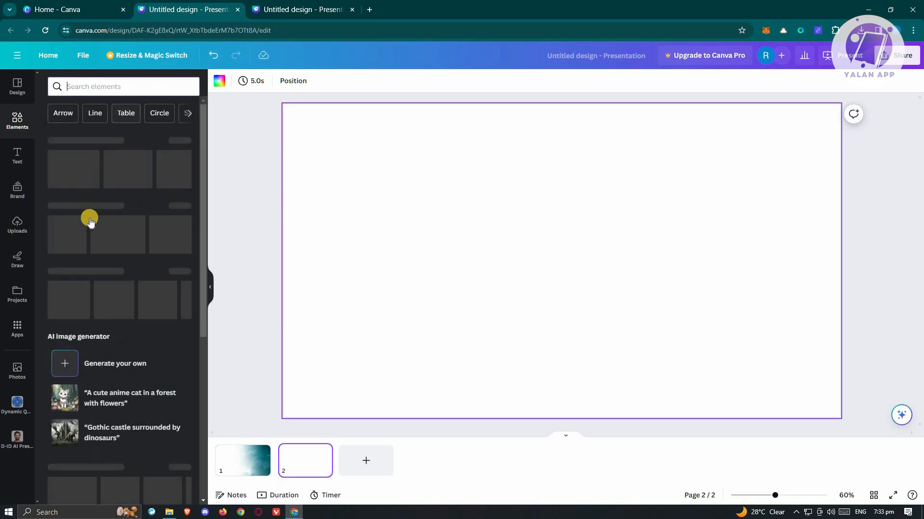
left_click_drag(126, 169, 447, 119)
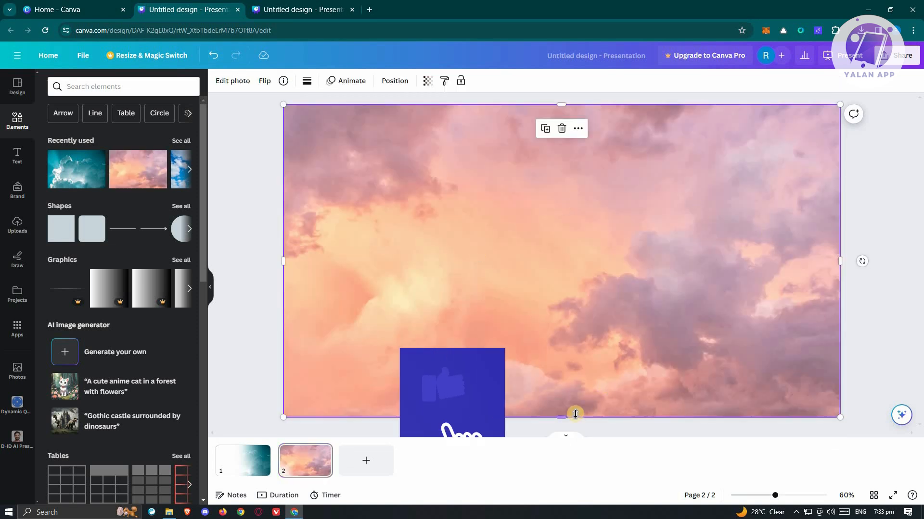
Add the white gradient upload onto the pink sky, rotate it -180°, and stretch it to cover the slide.
left_click(17, 223)
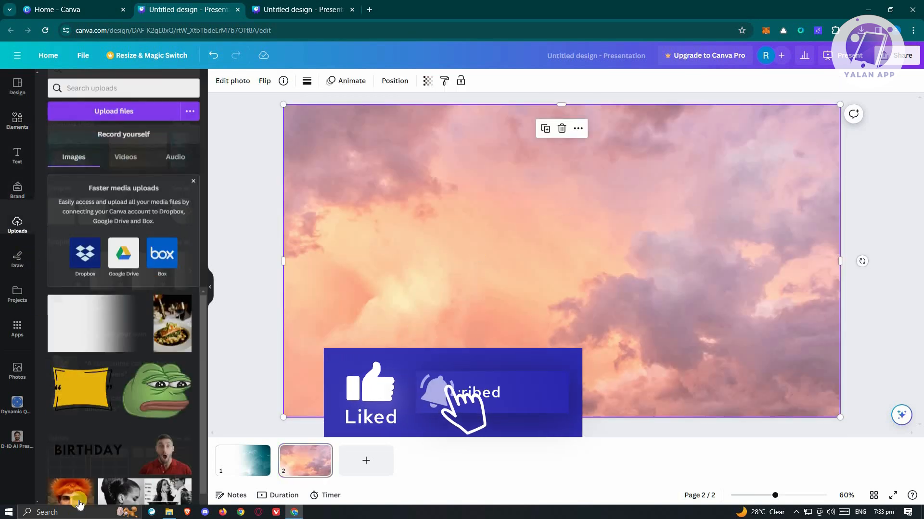
left_click_drag(84, 335, 472, 334)
left_click_drag(574, 291, 535, 264)
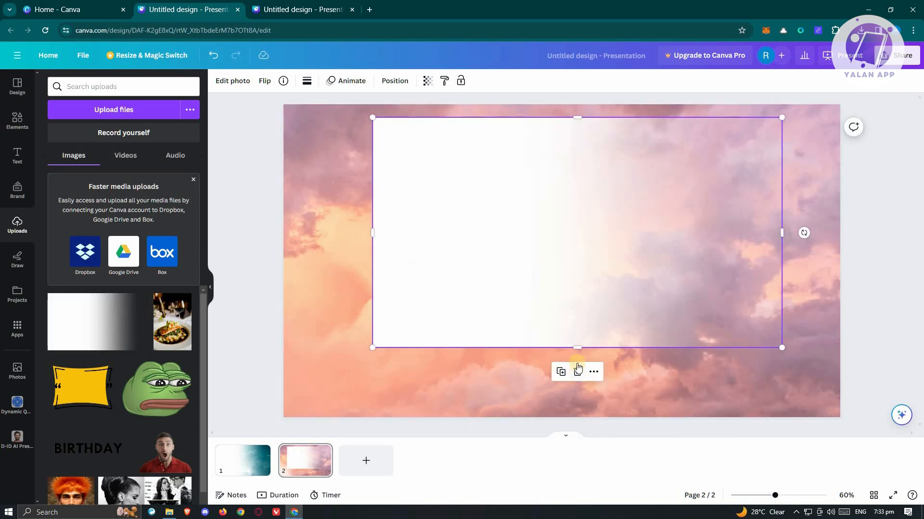
left_click(889, 323)
left_click(578, 281)
left_click_drag(804, 233, 306, 231)
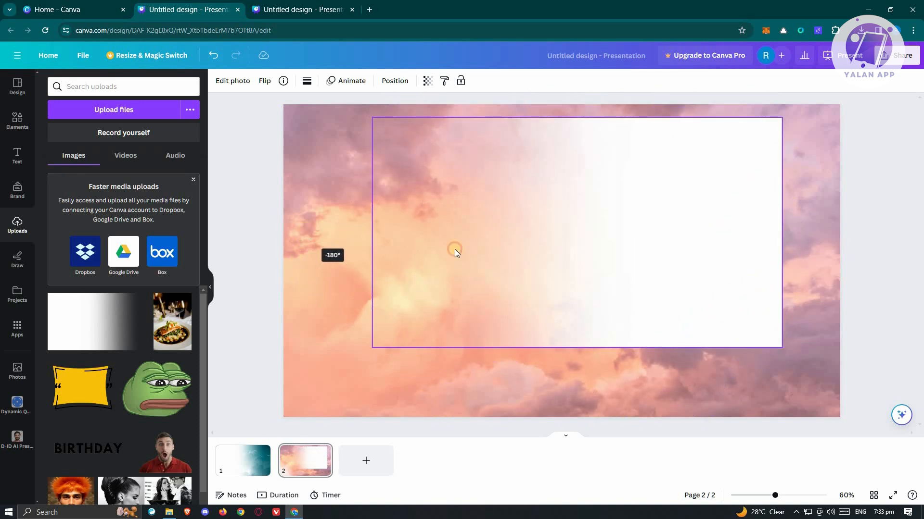
left_click_drag(657, 272, 688, 269)
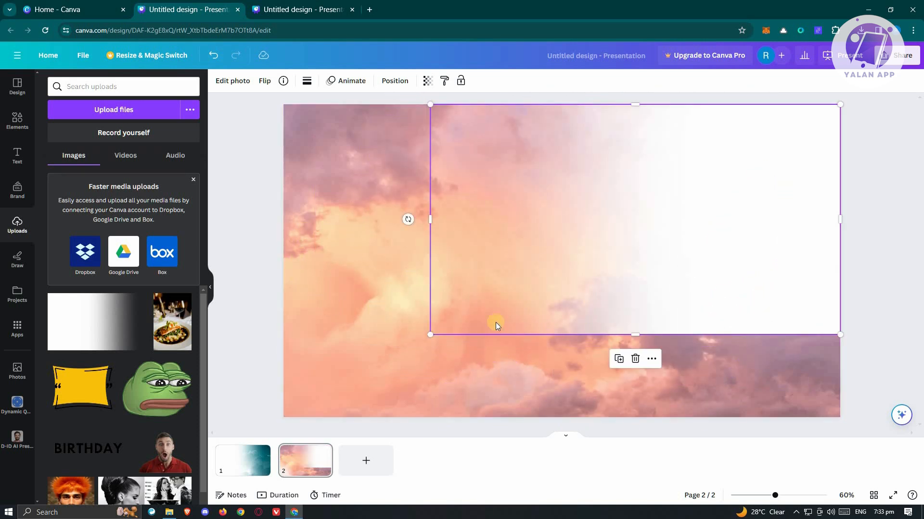
left_click_drag(428, 337, 283, 416)
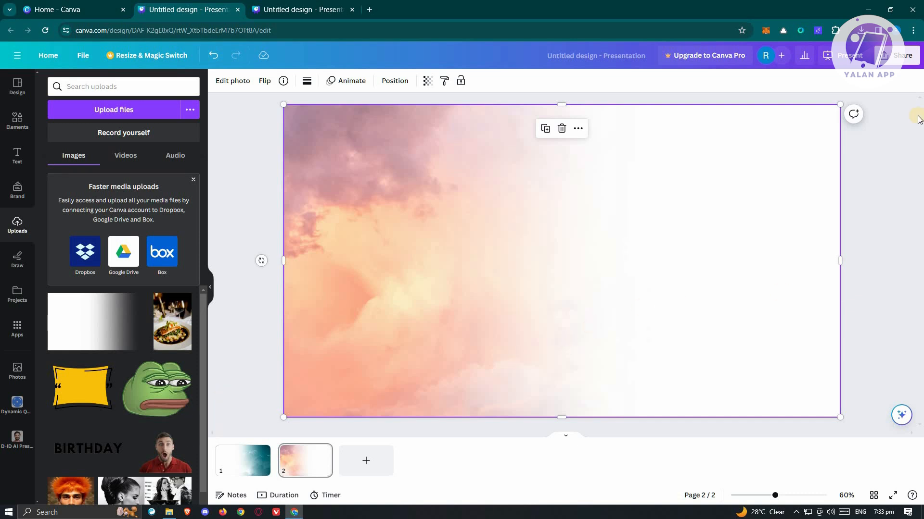
Download the design as PNG files.
left_click(899, 60)
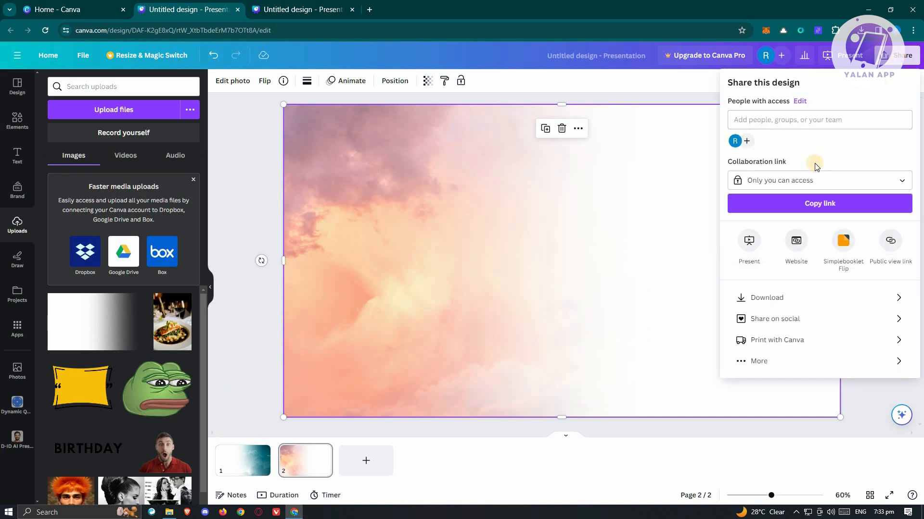
left_click(787, 308)
left_click(768, 122)
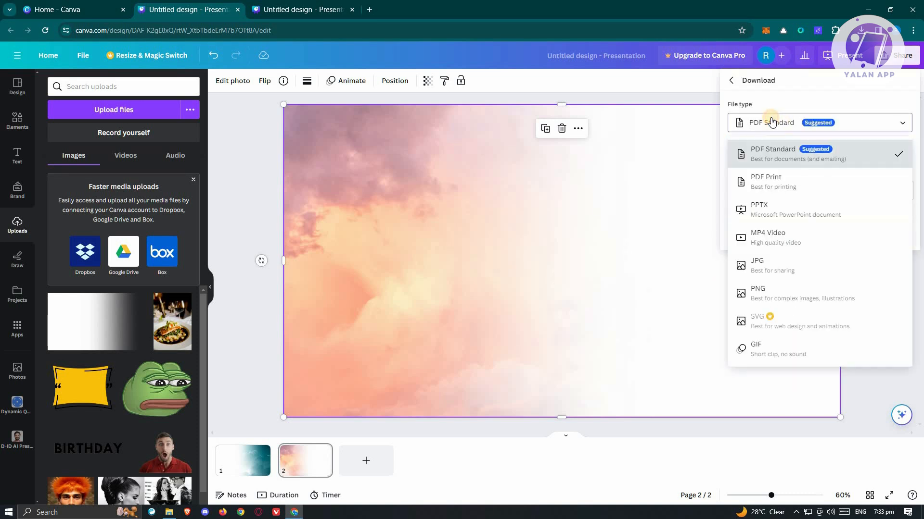
left_click(789, 293)
left_click(822, 275)
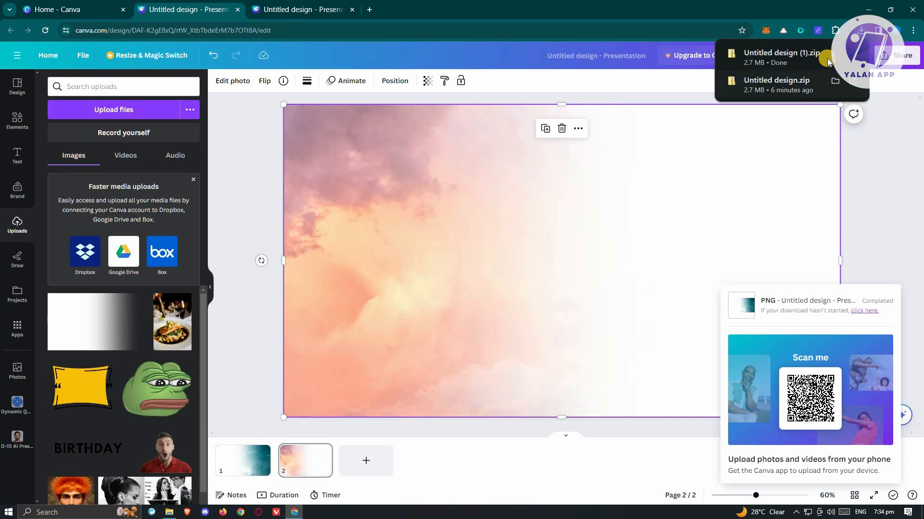
Open the downloaded file's folder and delete the older 1.png and 2.png files there.
left_click(816, 69)
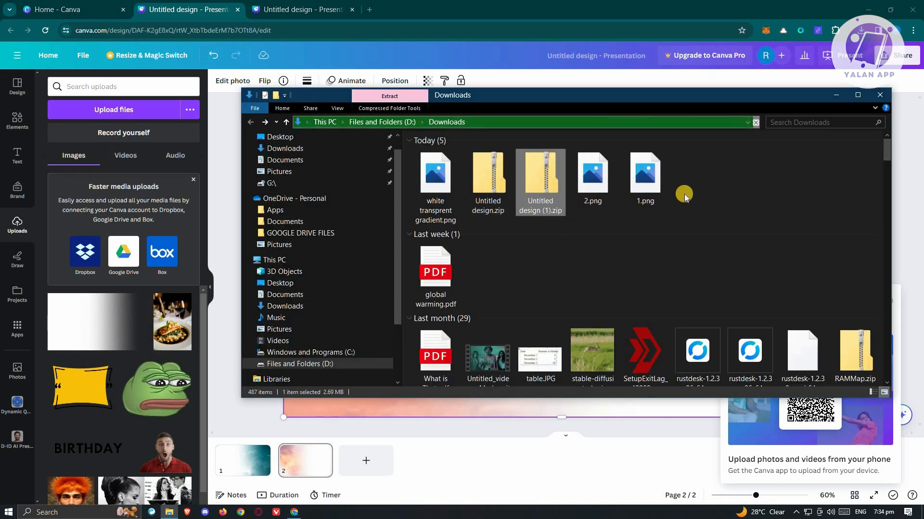
left_click_drag(709, 204, 592, 161)
right_click(589, 180)
left_click(443, 470)
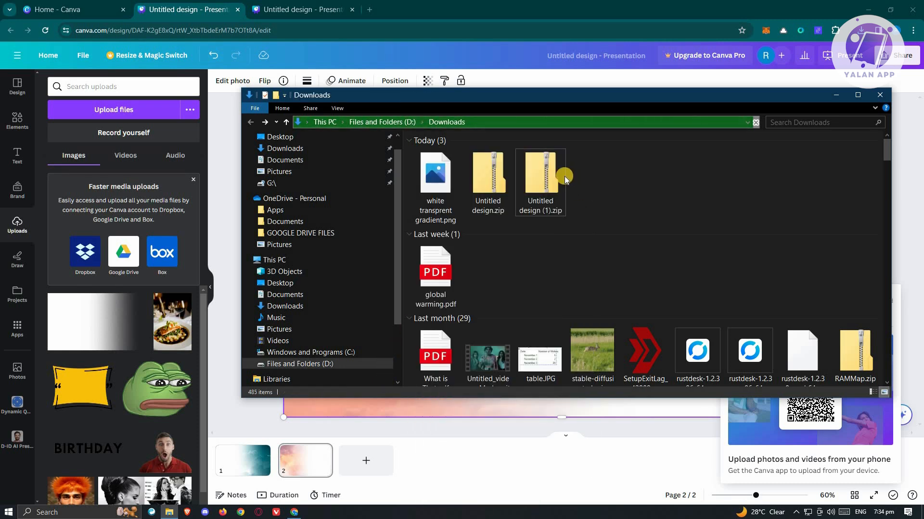
Open Untitled design (1).zip, copy 1.png and 2.png, and paste them into the Downloads folder.
left_click(548, 171)
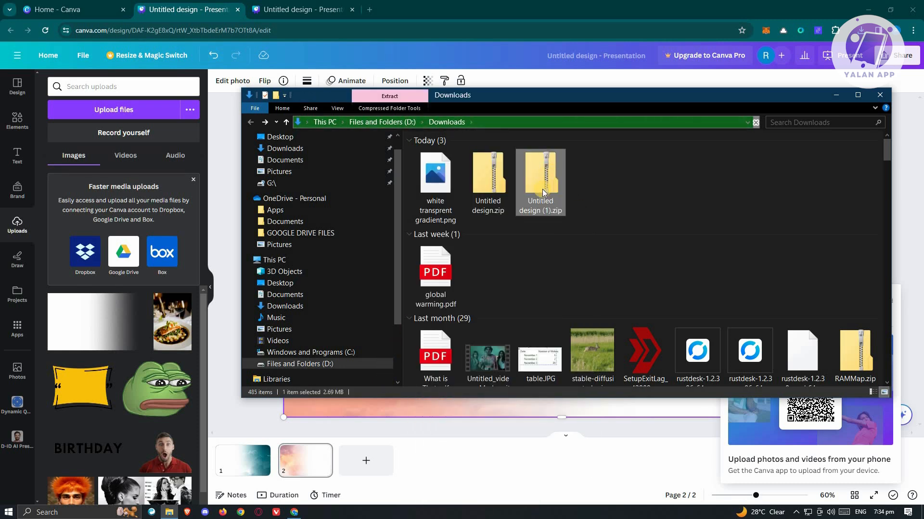
double_click(542, 189)
left_click_drag(423, 203, 439, 160)
right_click(439, 162)
left_click(393, 197)
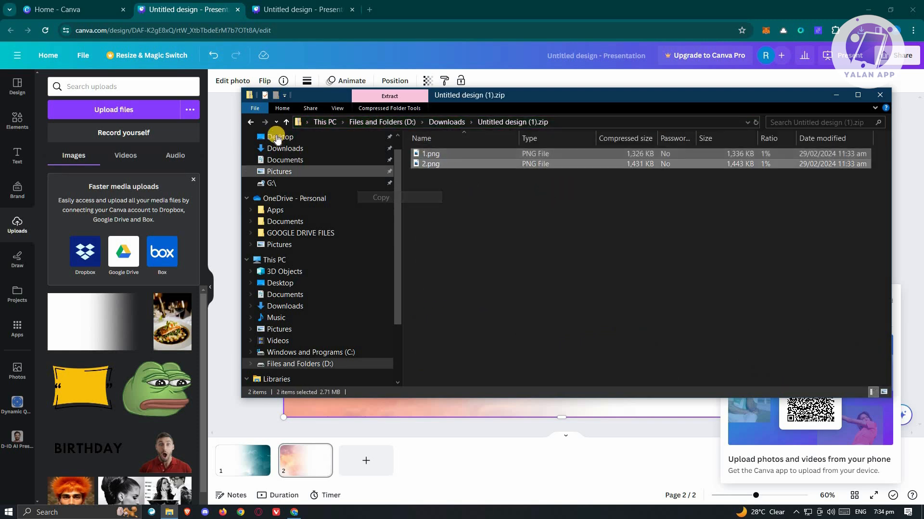
left_click(251, 122)
right_click(630, 202)
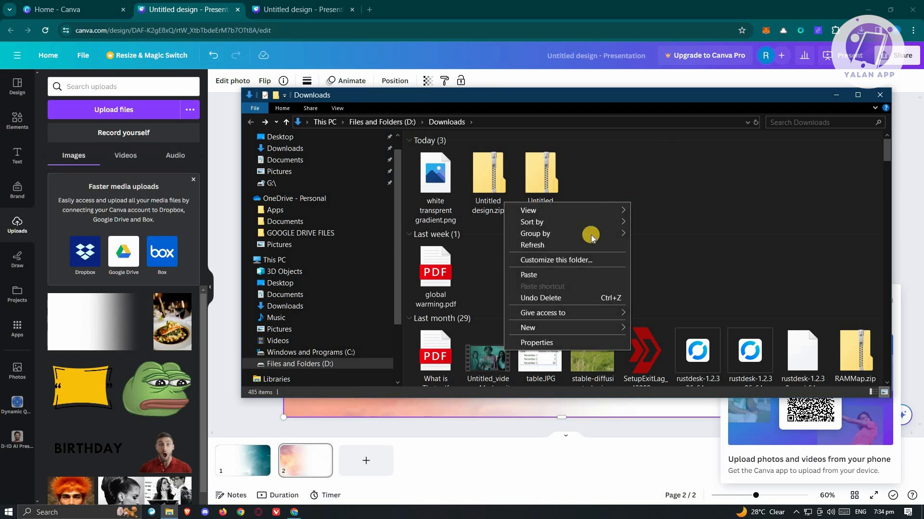
left_click(534, 273)
Upload the two extracted slide PNGs into Canva's uploads.
left_click_drag(665, 182, 113, 351)
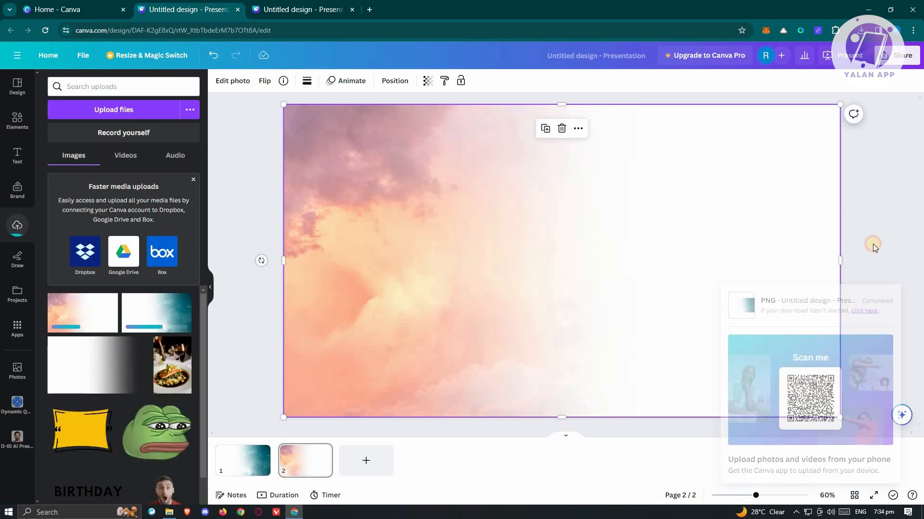
left_click(872, 244)
Add a third page and place the teal cloud slide image on it.
left_click(392, 475)
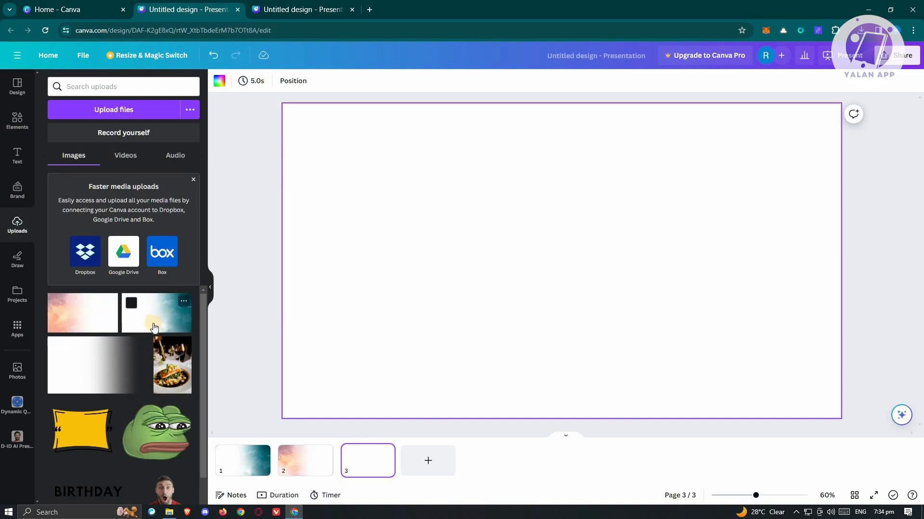
left_click_drag(154, 326, 456, 124)
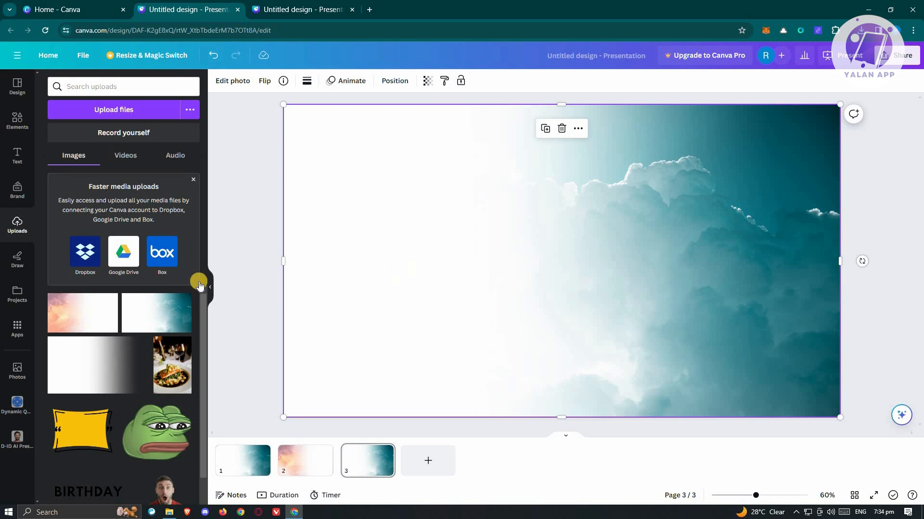
Place the pink cloud slide image on top and stretch it to cover the whole page.
left_click_drag(80, 317, 447, 264)
left_click_drag(692, 334, 840, 417)
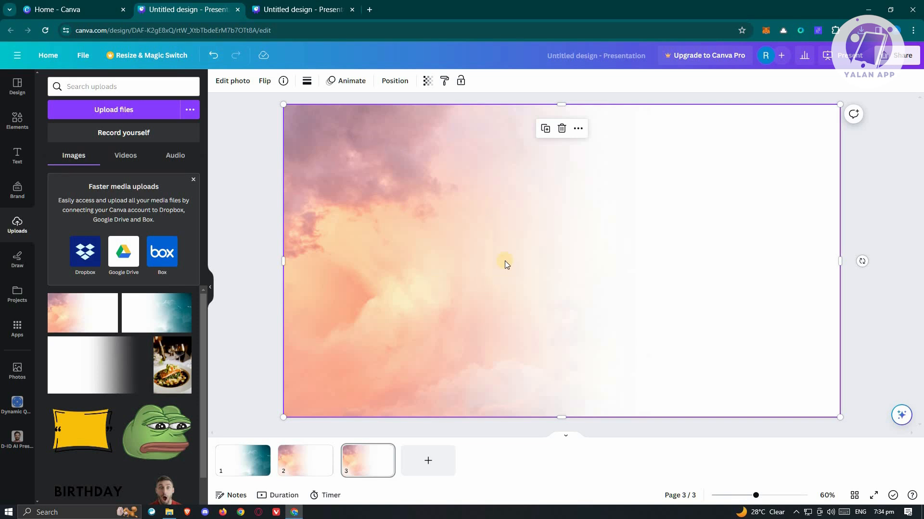
Set the pink image's transparency to 51 to blend both skies.
left_click(427, 81)
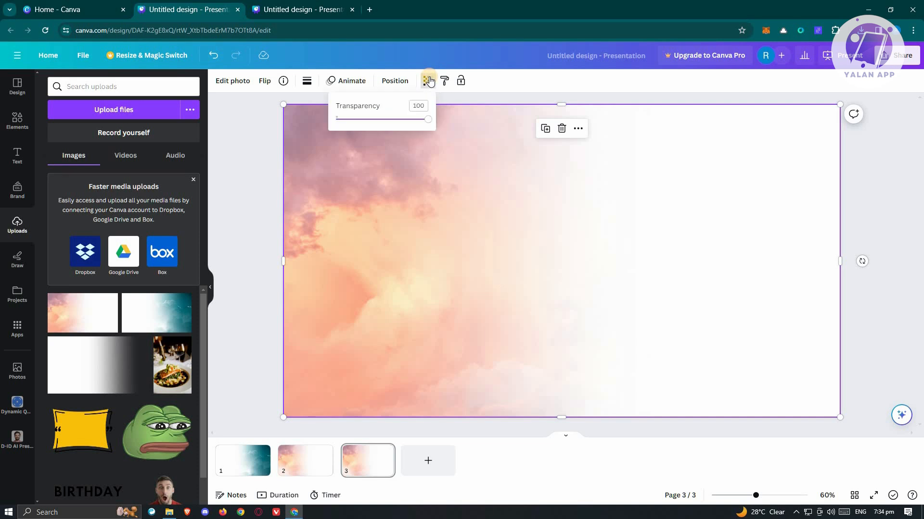
left_click_drag(428, 122, 386, 120)
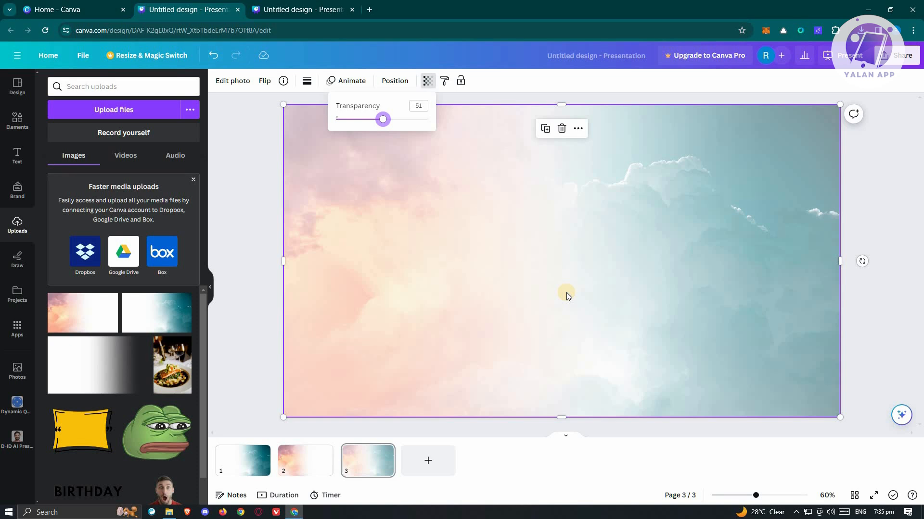
left_click(246, 268)
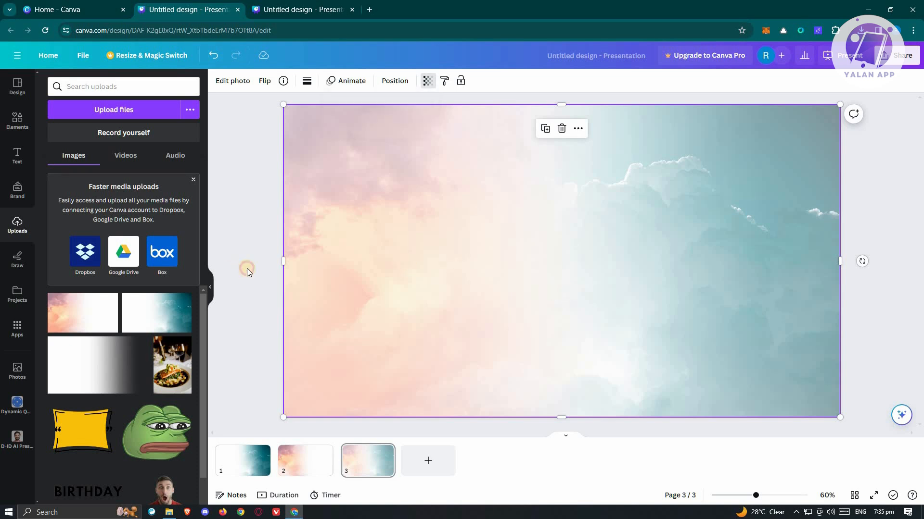